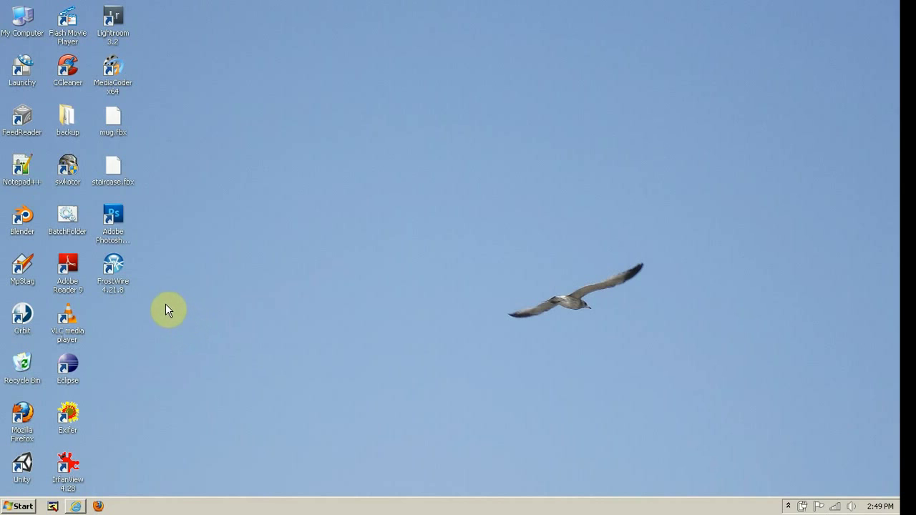
pyautogui.click(98, 506)
pyautogui.rightClick(164, 309)
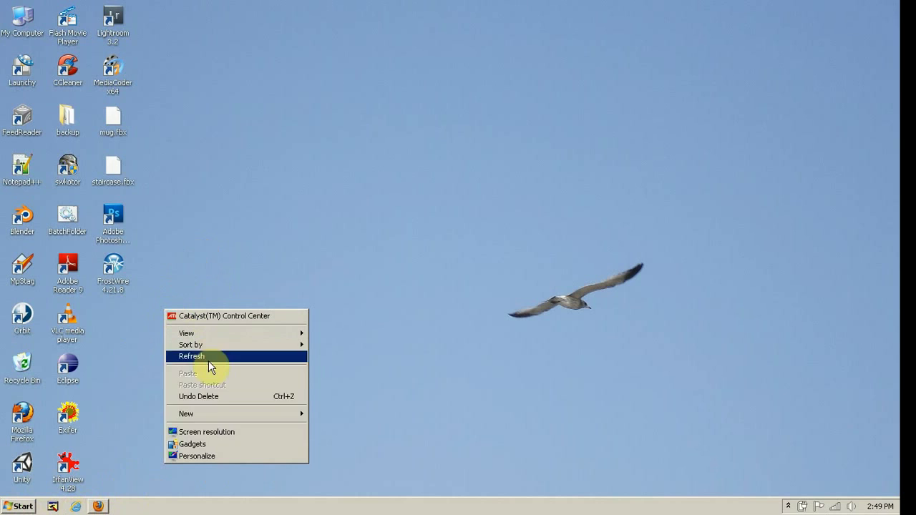
pyautogui.moveTo(217, 415)
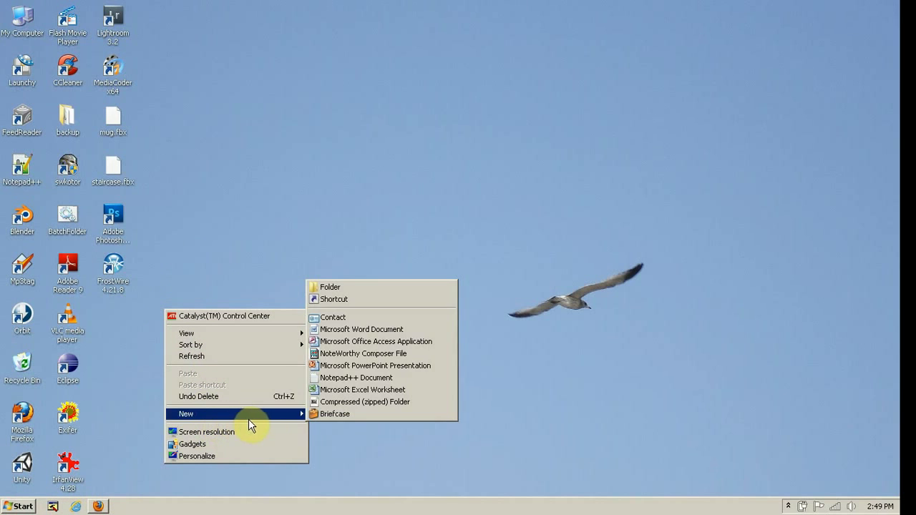
pyautogui.click(342, 294)
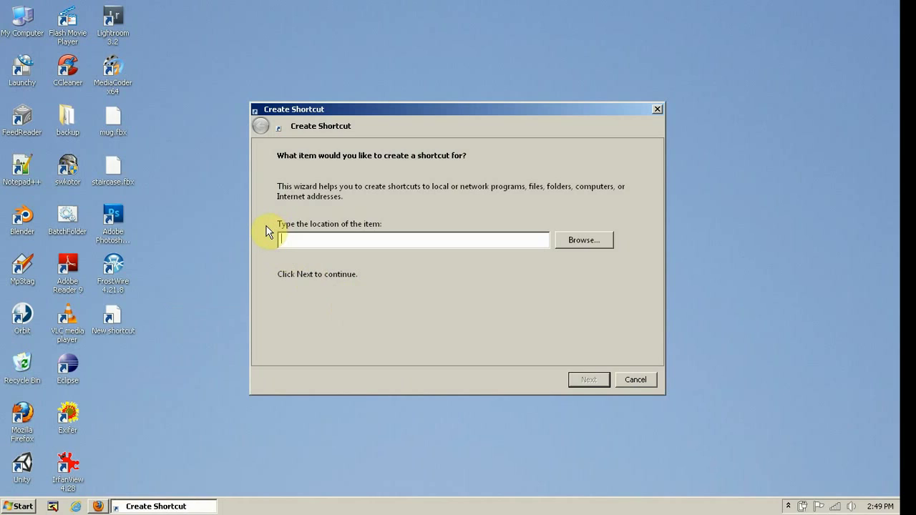
pyautogui.write('http://www.youtube.com/')
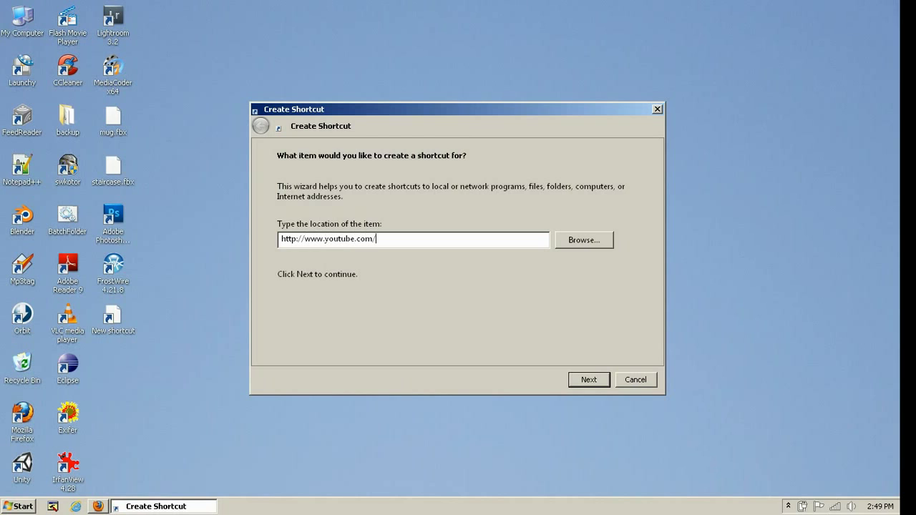
pyautogui.click(586, 379)
# Name the website shortcut YouTube and finish creating it
pyautogui.write('Y')
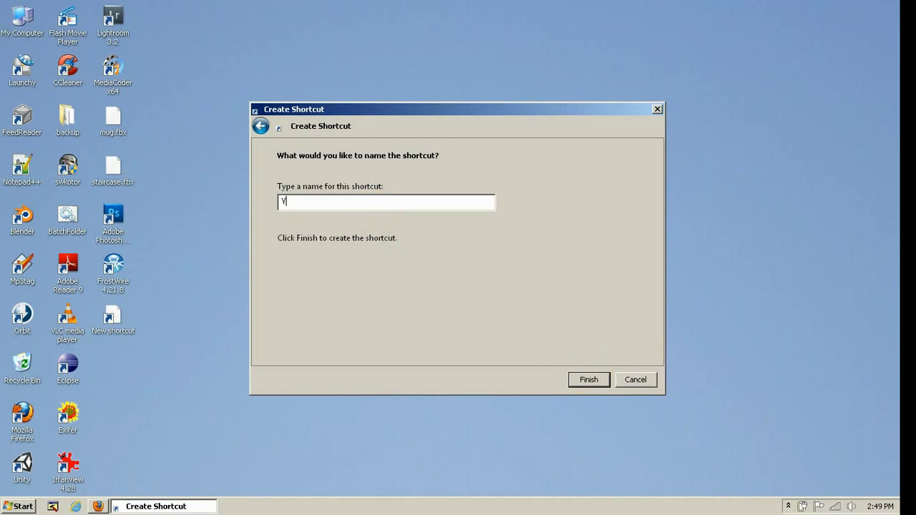
pyautogui.write('outT')
pyautogui.press('BackSpace')
pyautogui.write('Tube')
pyautogui.click(600, 379)
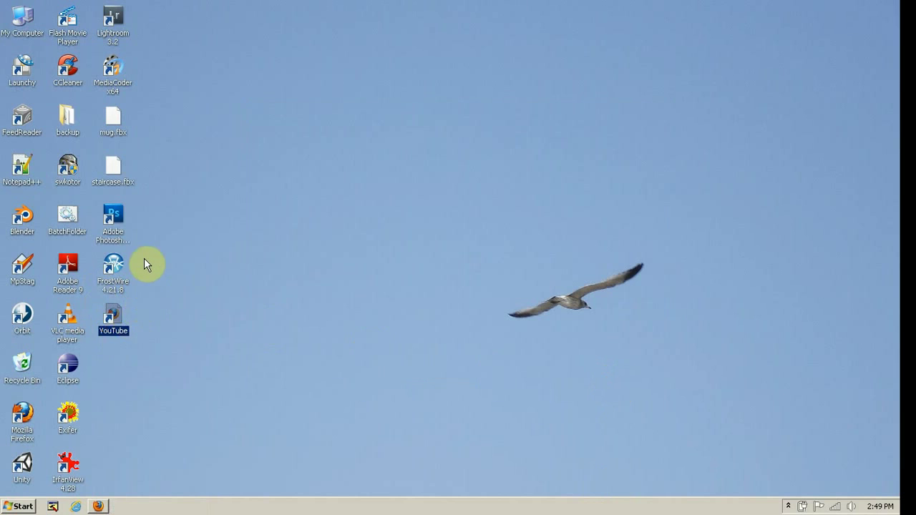
# Open the YouTube shortcut to test it, and close the browser
pyautogui.press('Return')
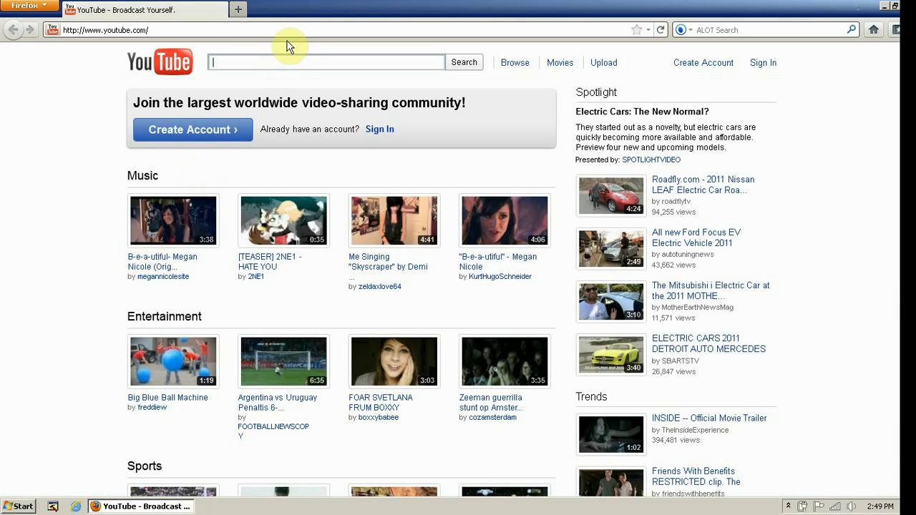
pyautogui.click(154, 31)
pyautogui.hotkey('alt', 'F4')
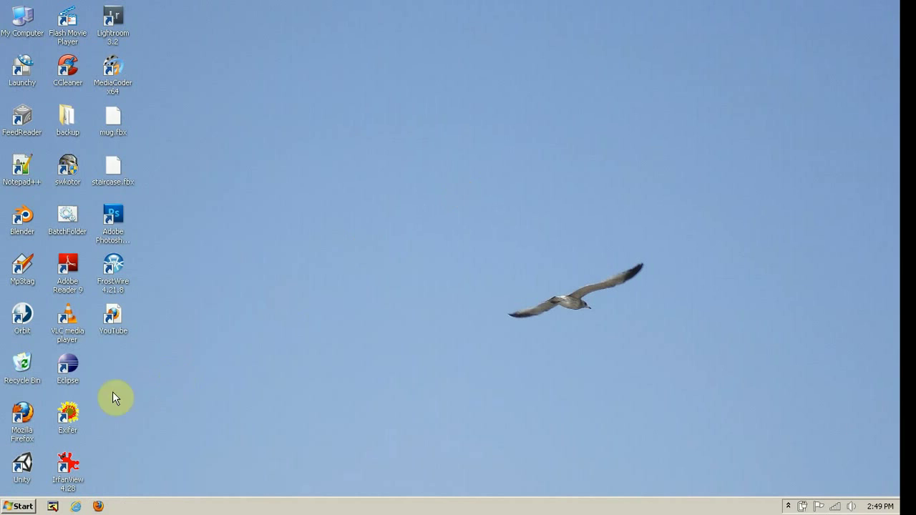
# Start another desktop shortcut with C:\Program Files (x86)\Microsoft Office\OFFICE11\WINWORD.EXE as the item's location
pyautogui.rightClick(118, 358)
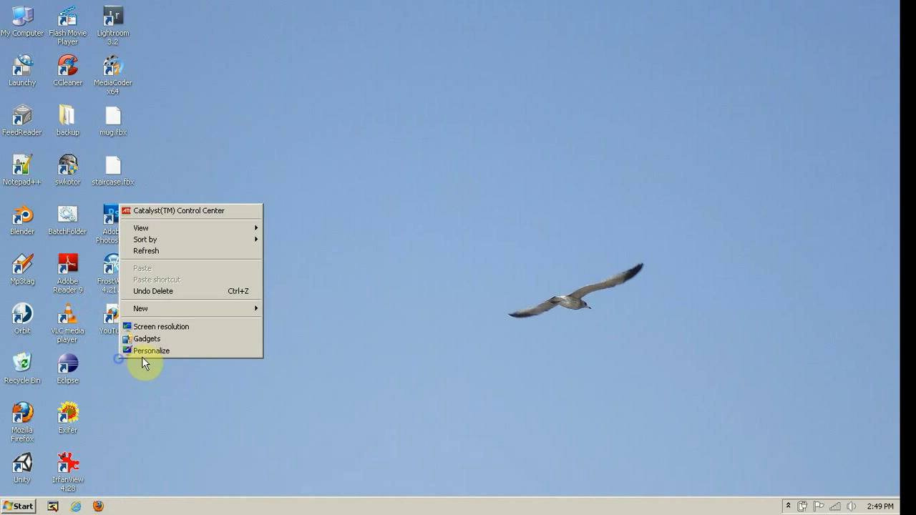
pyautogui.moveTo(154, 309)
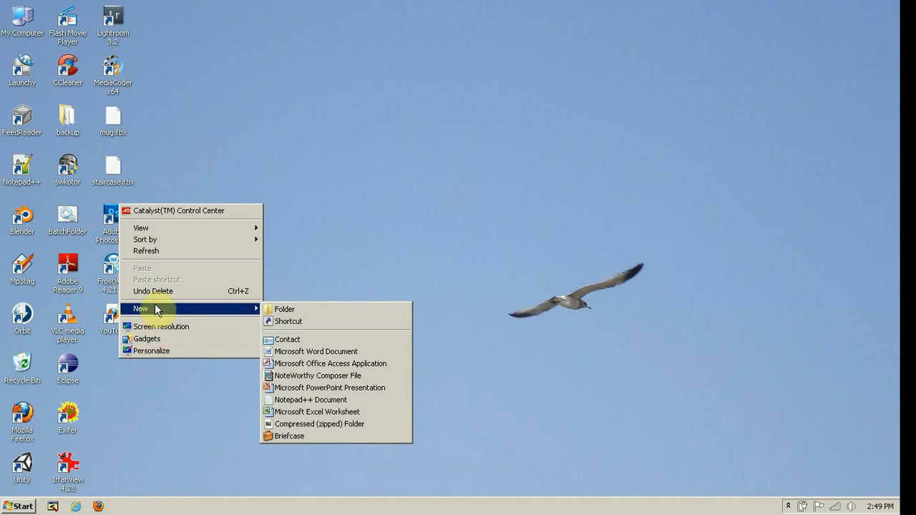
pyautogui.click(288, 321)
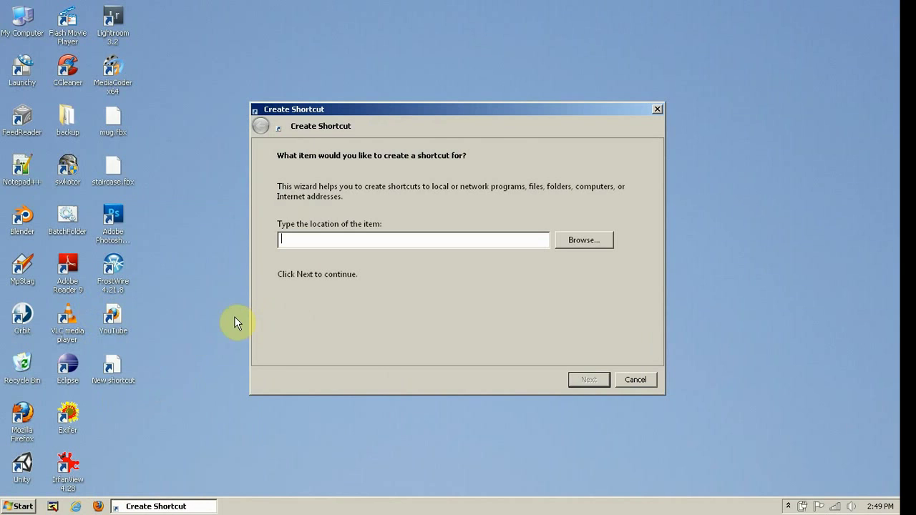
pyautogui.write('C:\\')
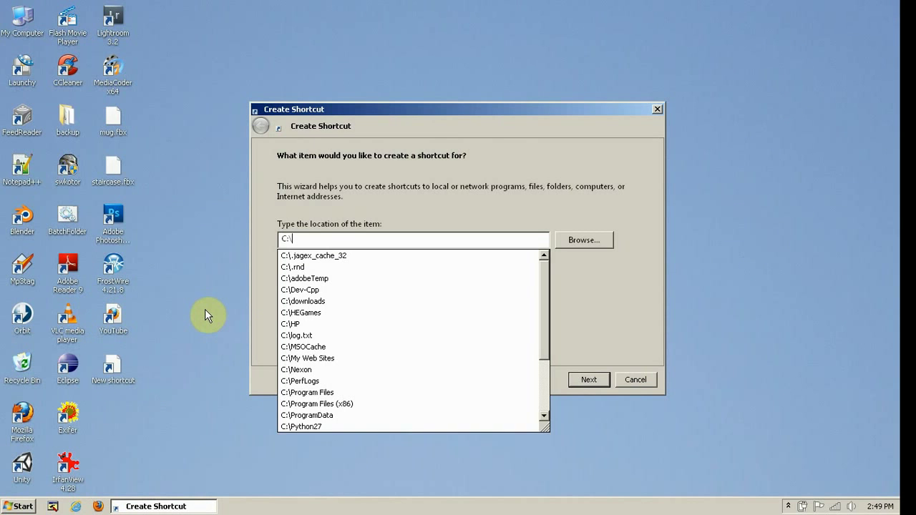
pyautogui.write('Program')
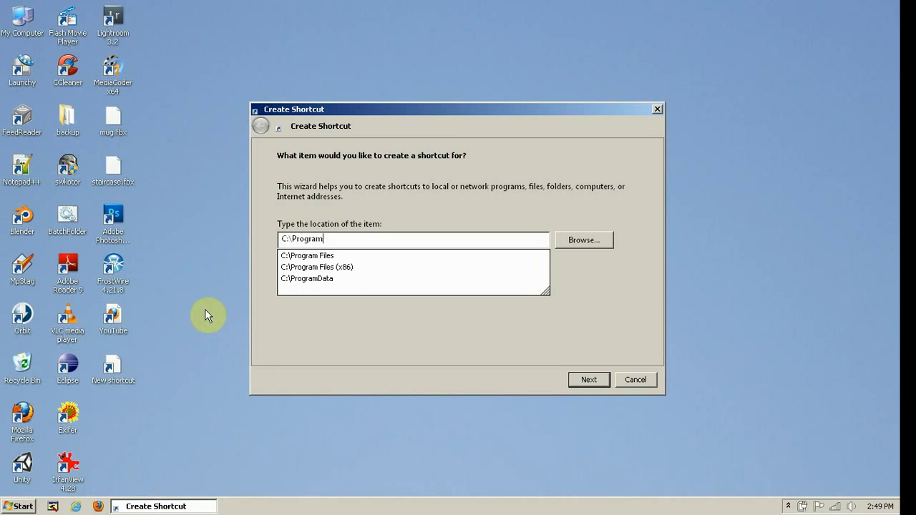
pyautogui.press('Down')
pyautogui.press('Down')
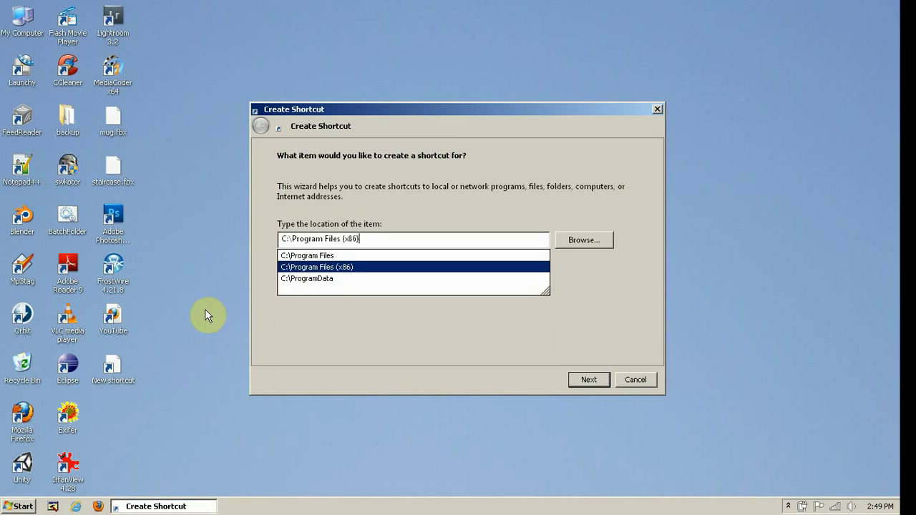
pyautogui.write('\\Mic')
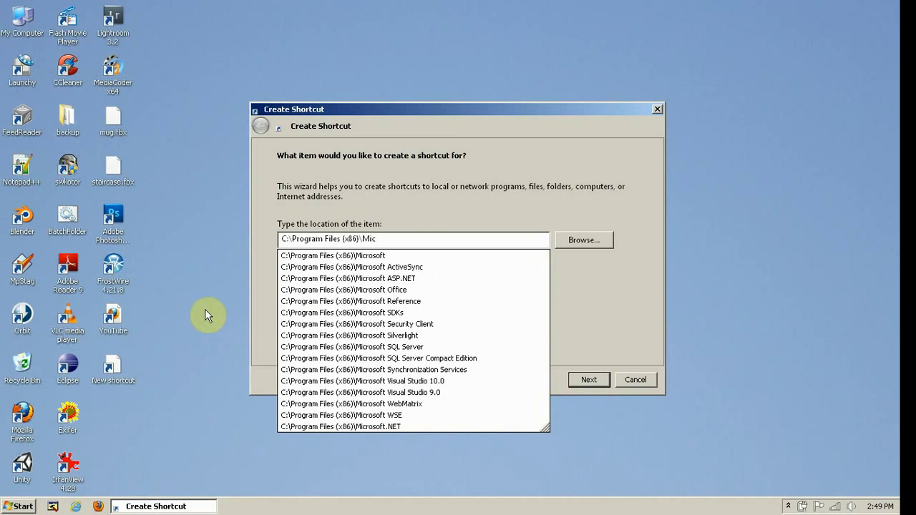
pyautogui.write('rosoft Of')
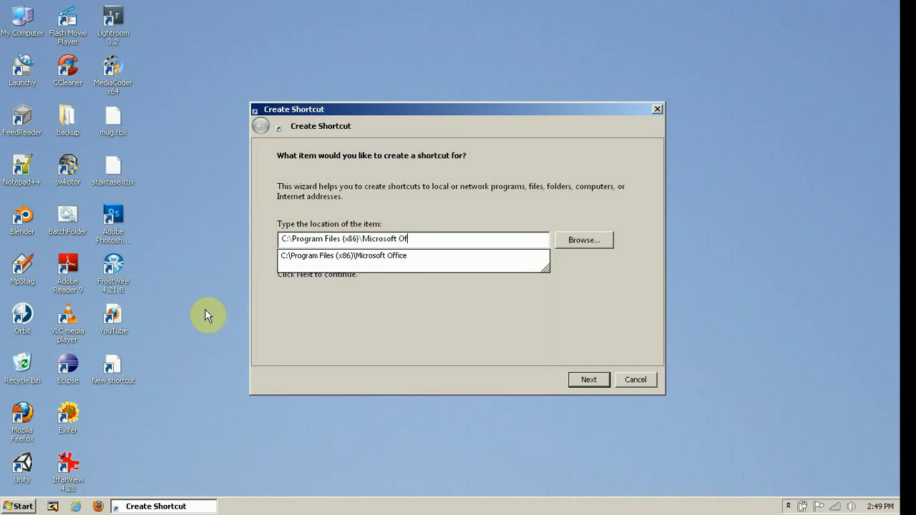
pyautogui.press('Down')
pyautogui.write('\\OF')
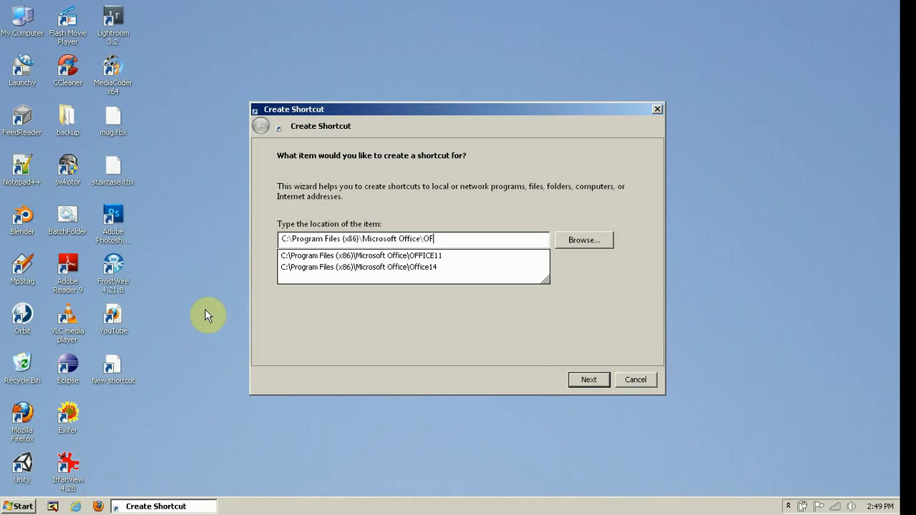
pyautogui.write('FICE11\\')
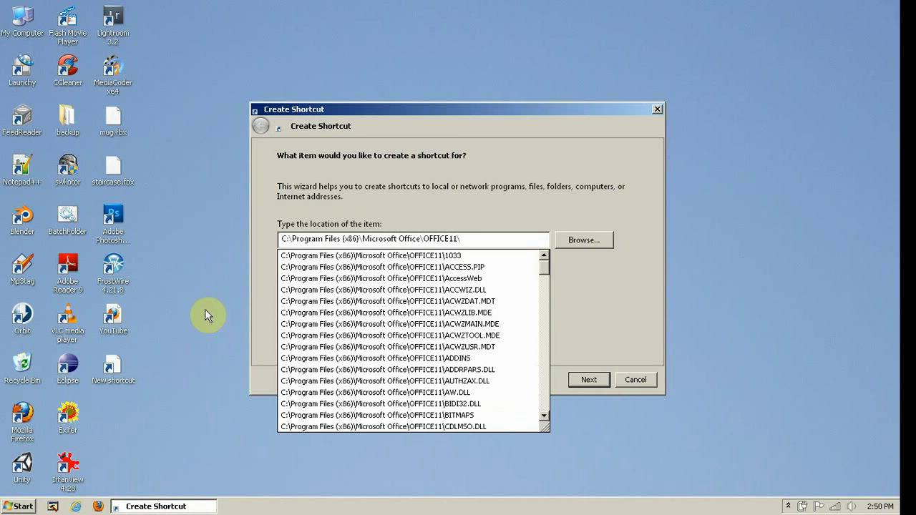
pyautogui.write('WINWOR')
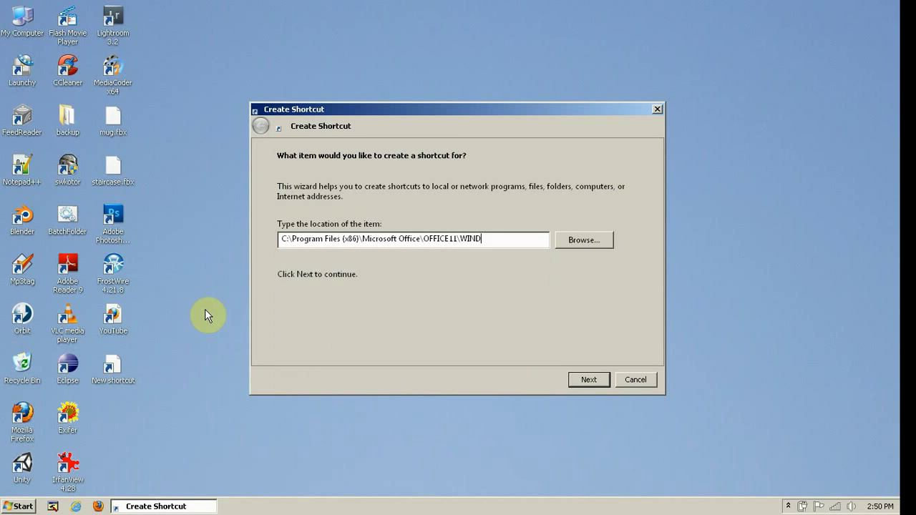
pyautogui.write('D.EXE')
pyautogui.click(590, 380)
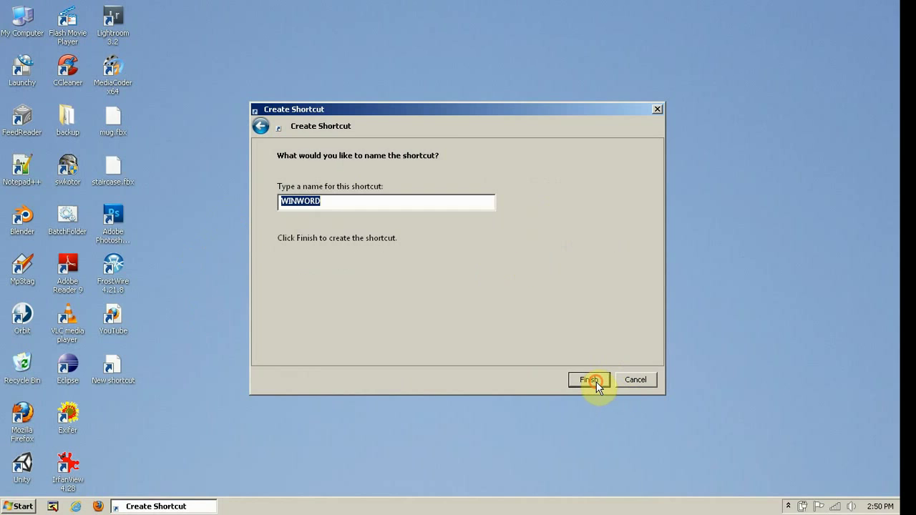
# Name the program shortcut Microsoft Office Word 2003 and finish creating it
pyautogui.write('Microsfo')
pyautogui.press('BackSpace')
pyautogui.press('BackSpace')
pyautogui.write('oft Word')
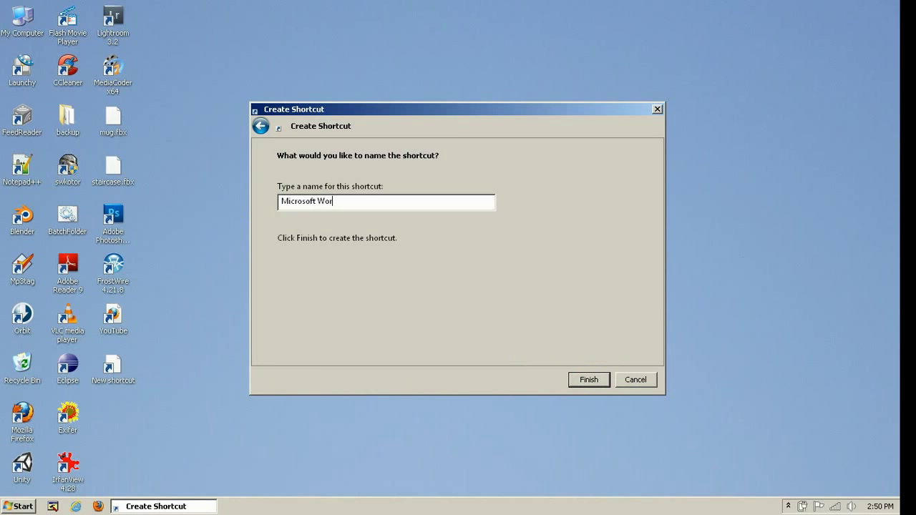
pyautogui.press('BackSpace')
pyautogui.press('BackSpace')
pyautogui.press('BackSpace')
pyautogui.press('BackSpace')
pyautogui.press('BackSpace')
pyautogui.write('P')
pyautogui.press('BackSpace')
pyautogui.write('Office wo')
pyautogui.press('BackSpace')
pyautogui.press('BackSpace')
pyautogui.write('Word 2003')
pyautogui.click(583, 383)
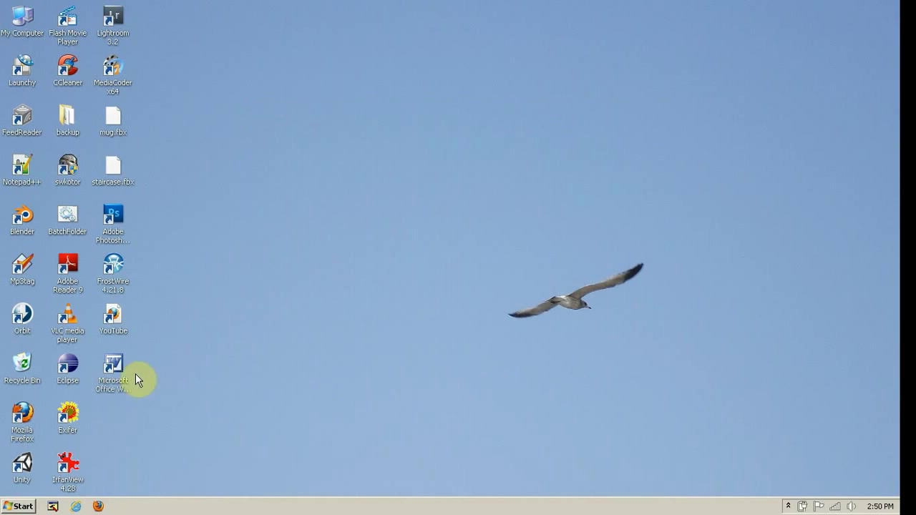
# Launch Word from the new desktop shortcut to test it, and close Word
pyautogui.click(117, 370)
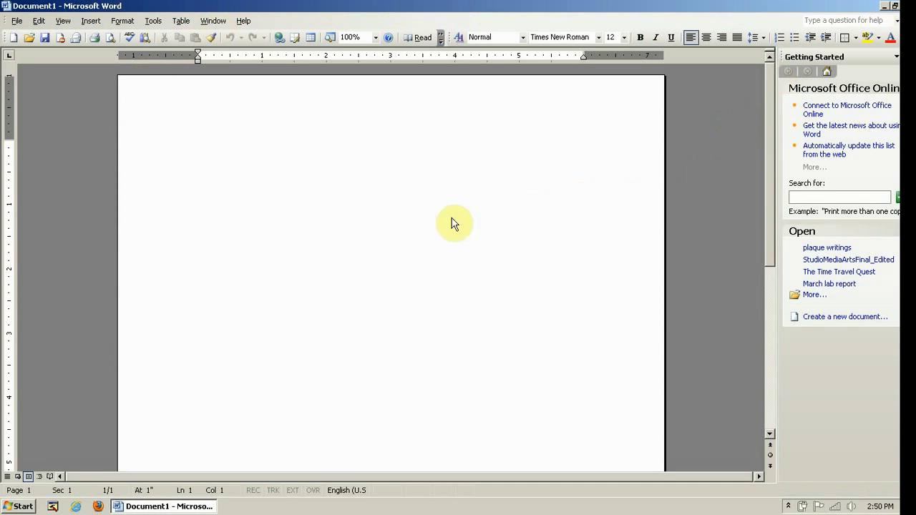
pyautogui.hotkey('ctrl', 'w')
pyautogui.hotkey('alt', 'F4')
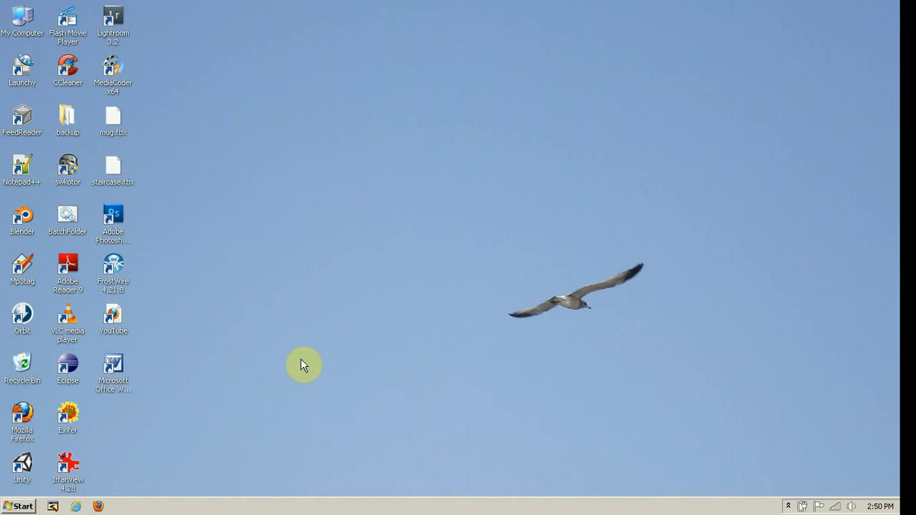
# Create a desktop shortcut named Download window that runs %SystemRoot%\explorer.exe with the quoted path of the download folder in the C:\Users profile
pyautogui.rightClick(121, 422)
pyautogui.moveTo(174, 378)
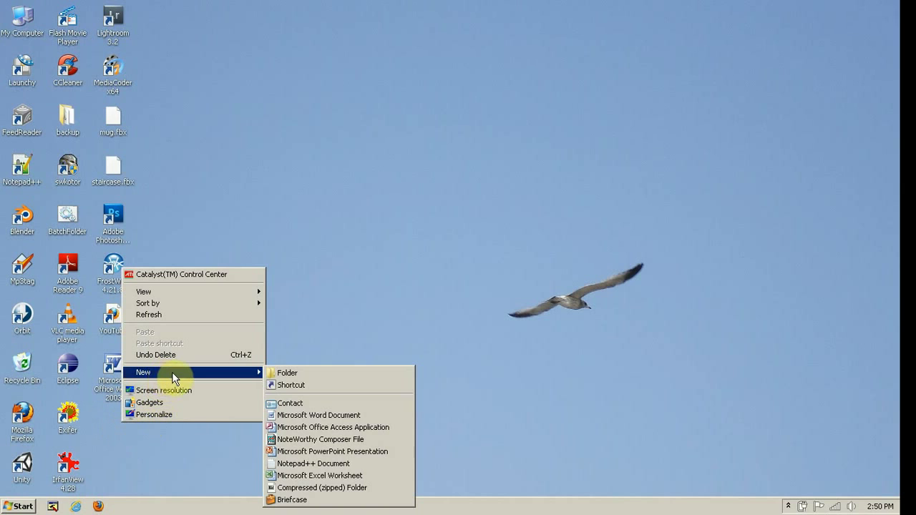
pyautogui.click(293, 389)
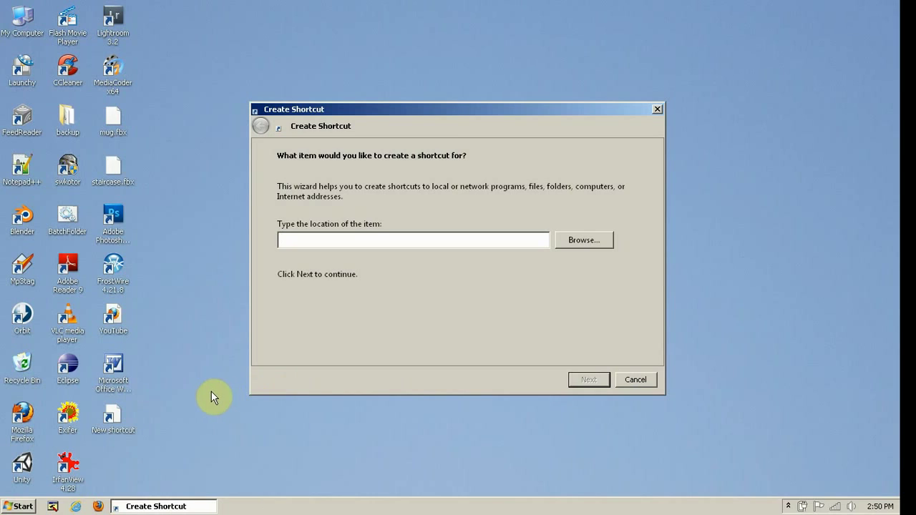
pyautogui.write('%SystemRoot%\\explorer')
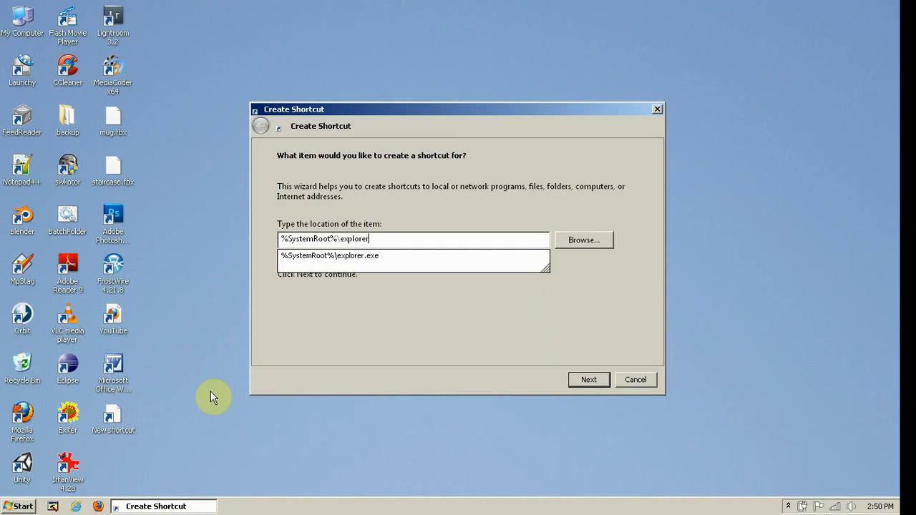
pyautogui.write('.exe ""')
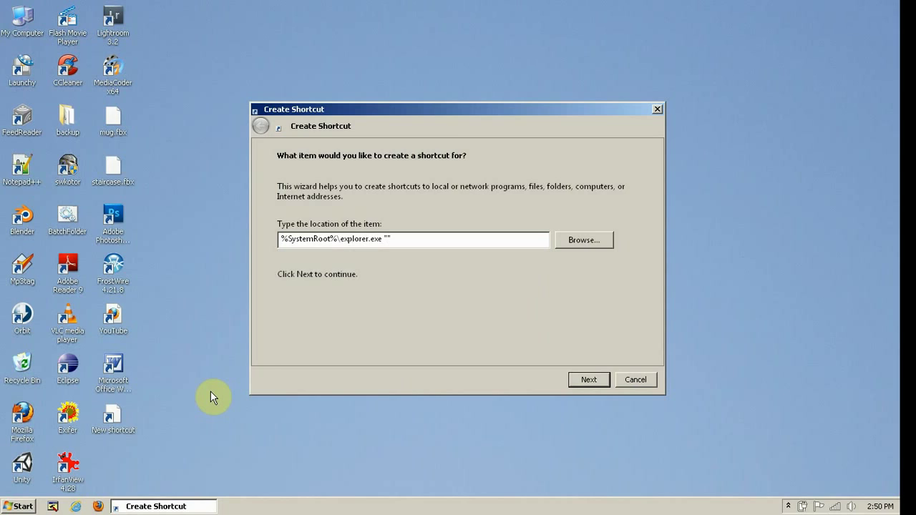
pyautogui.write('C:\\Users\\Ryan\\download')
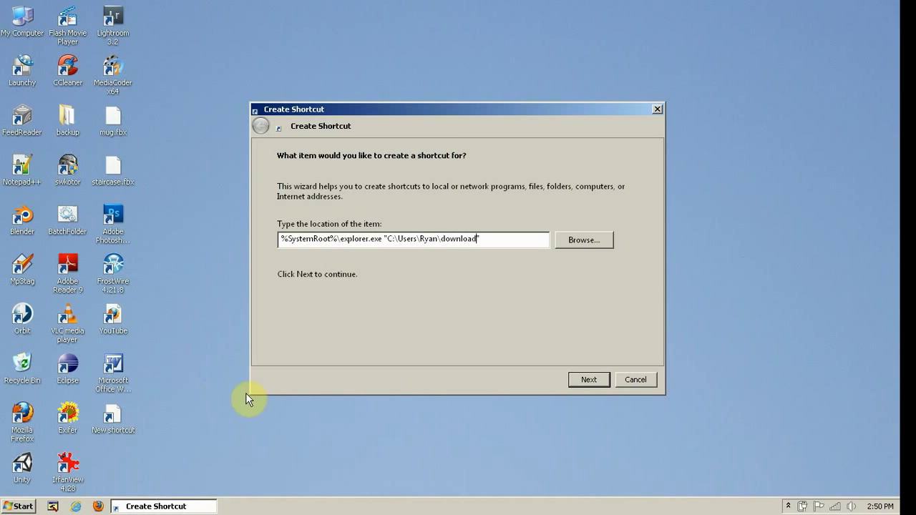
pyautogui.click(583, 382)
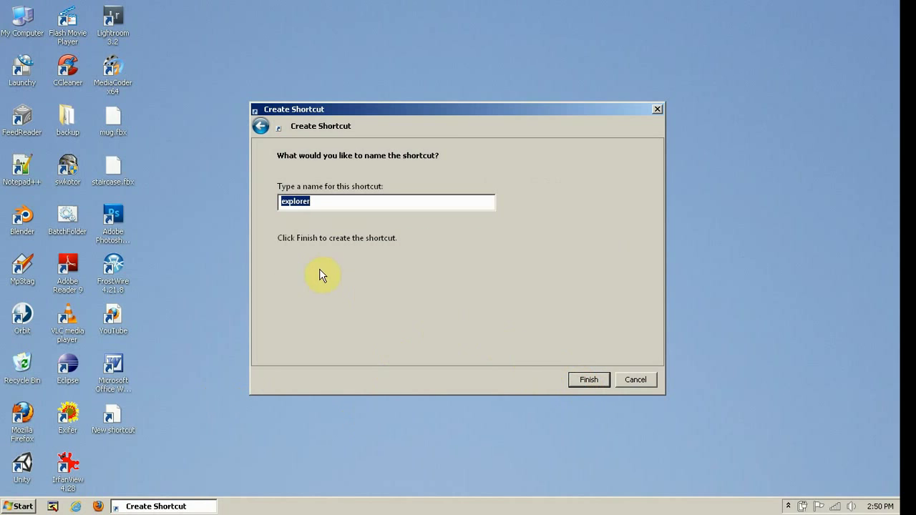
pyautogui.write('Download window')
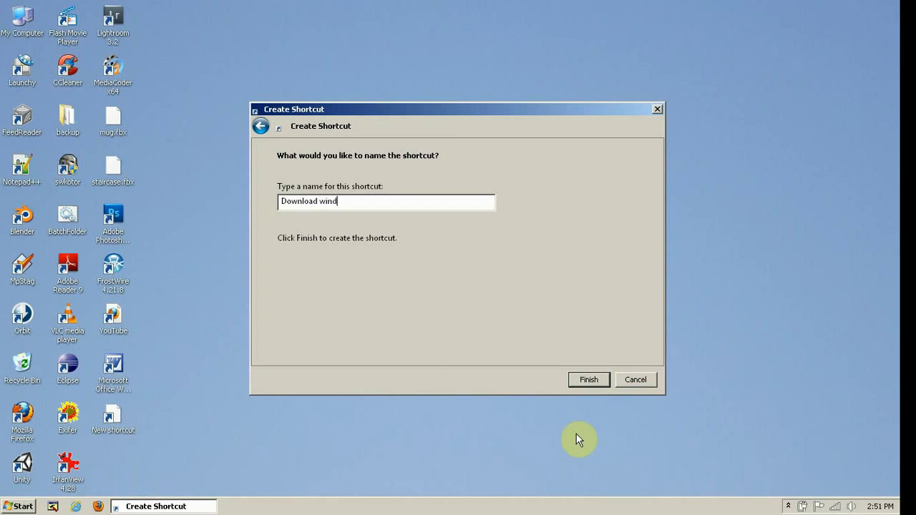
pyautogui.click(589, 380)
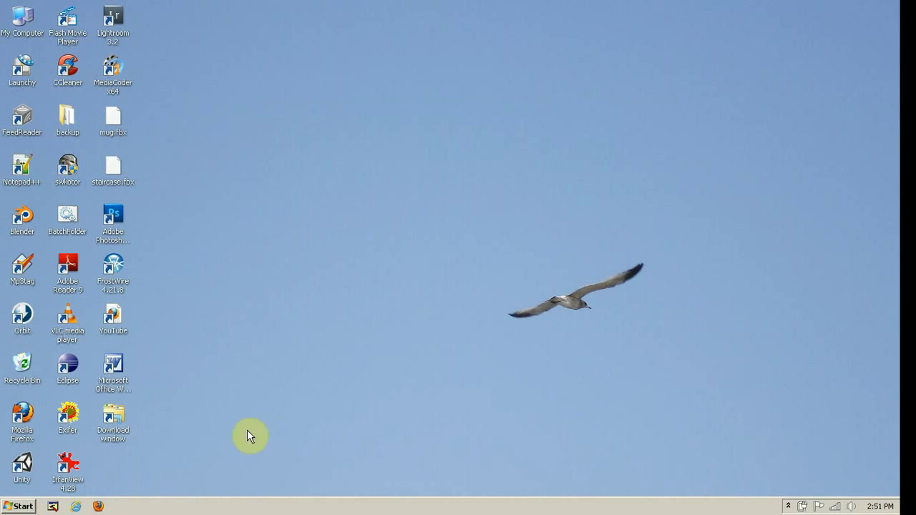
# Open the Download window shortcut to test it, and close the folder window
pyautogui.doubleClick(131, 422)
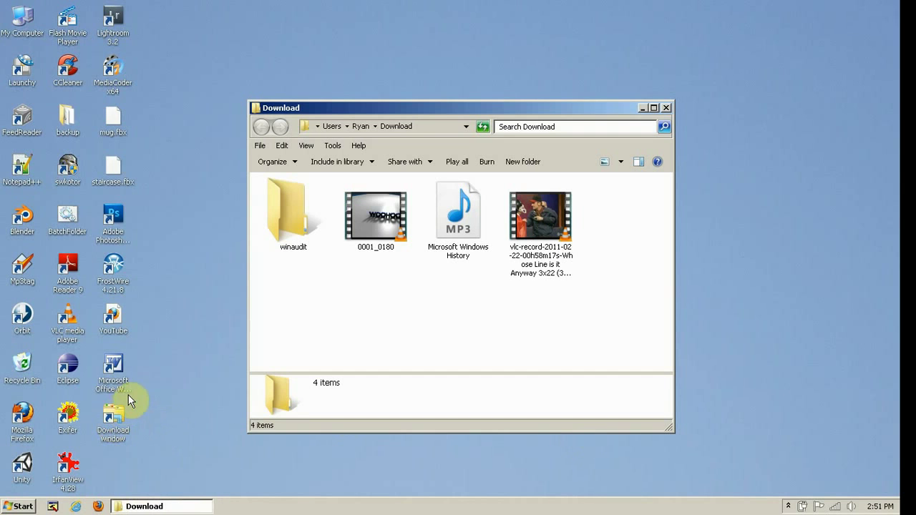
pyautogui.click(668, 107)
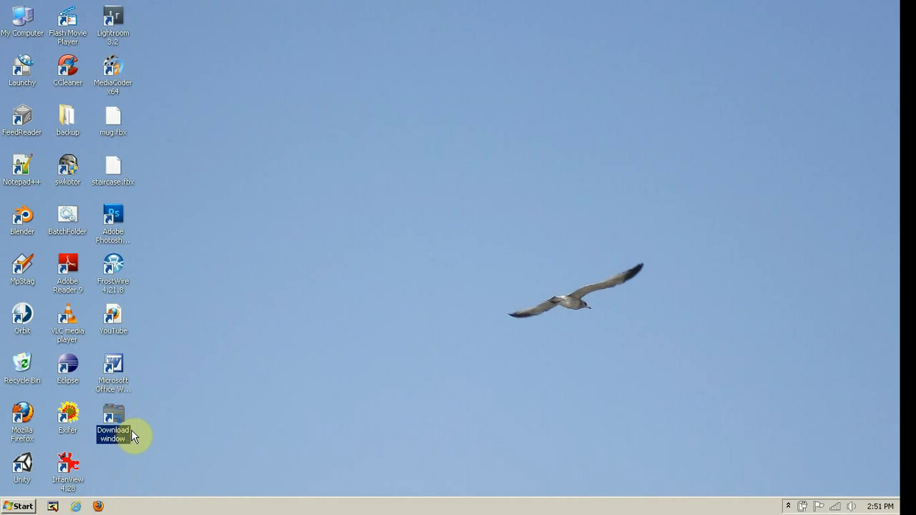
pyautogui.moveTo(204, 429); pyautogui.dragTo(116, 312)
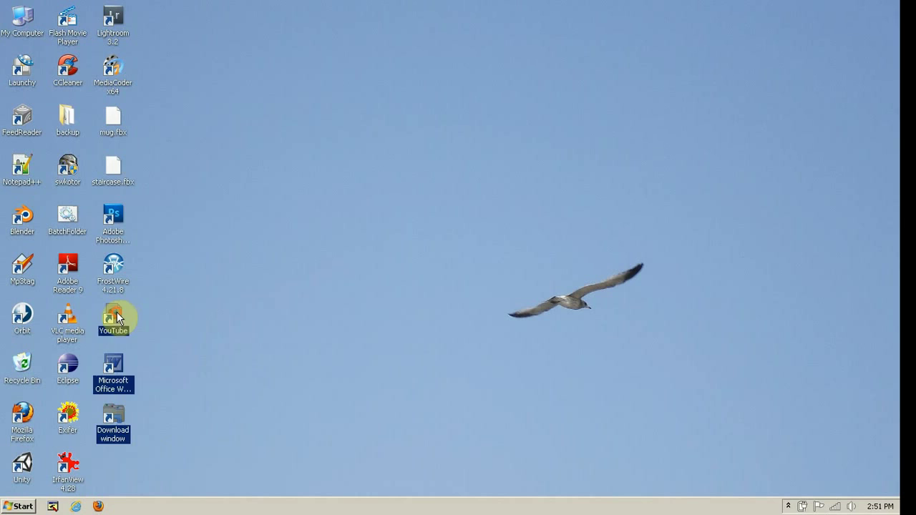
pyautogui.click(164, 338)
pyautogui.rightClick(109, 316)
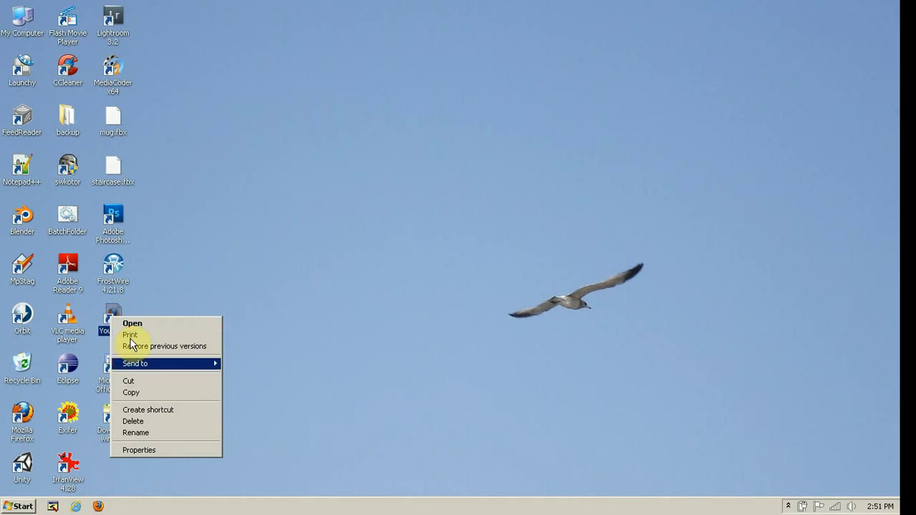
pyautogui.click(162, 453)
pyautogui.click(274, 240)
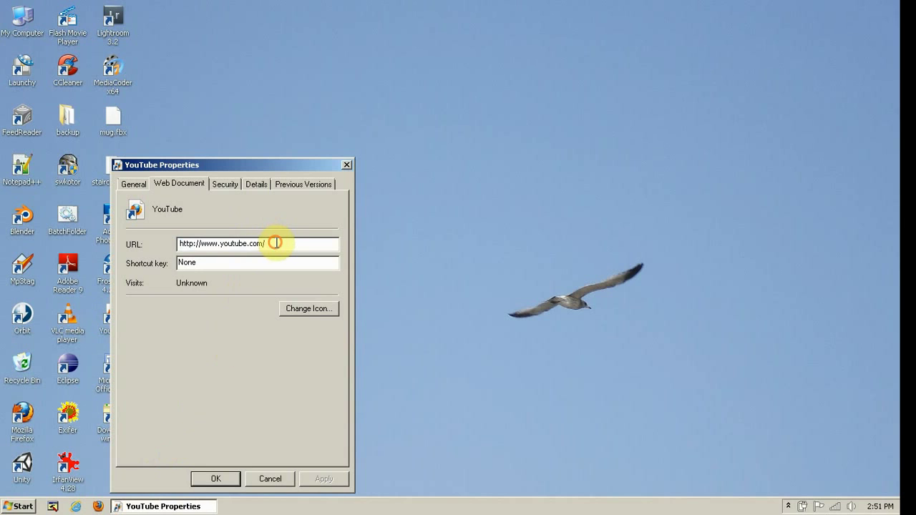
pyautogui.doubleClick(274, 240)
pyautogui.click(221, 244)
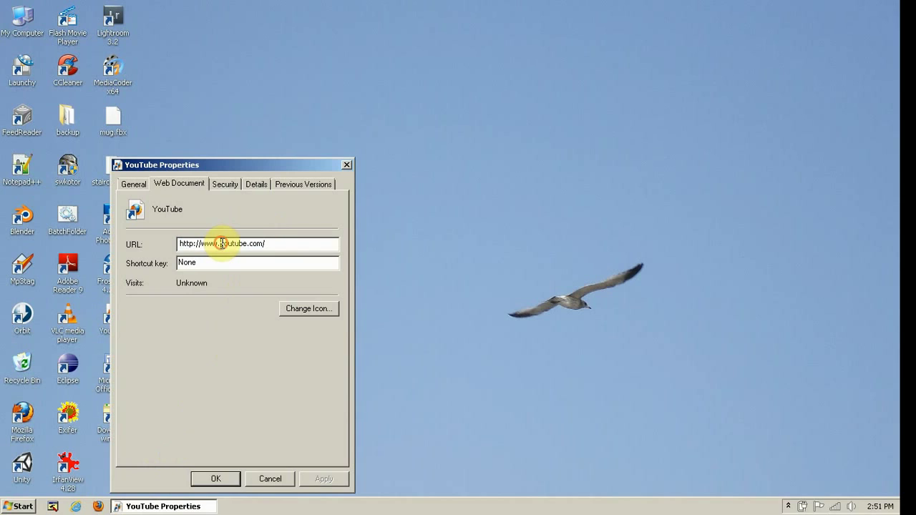
pyautogui.moveTo(221, 243); pyautogui.dragTo(347, 254)
pyautogui.write('imdb.com')
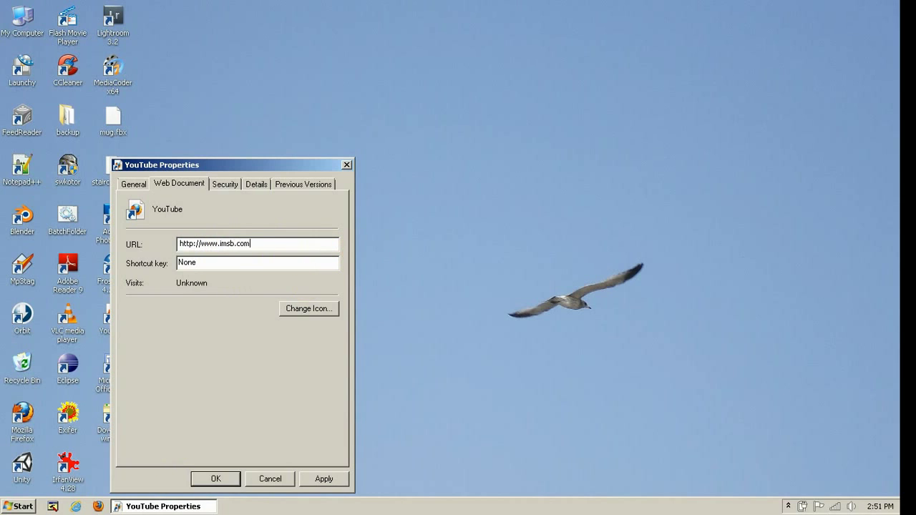
pyautogui.press('BackSpace')
pyautogui.press('BackSpace')
pyautogui.press('BackSpace')
pyautogui.press('BackSpace')
pyautogui.press('BackSpace')
pyautogui.press('BackSpace')
pyautogui.write('db.co')
pyautogui.press('Return')
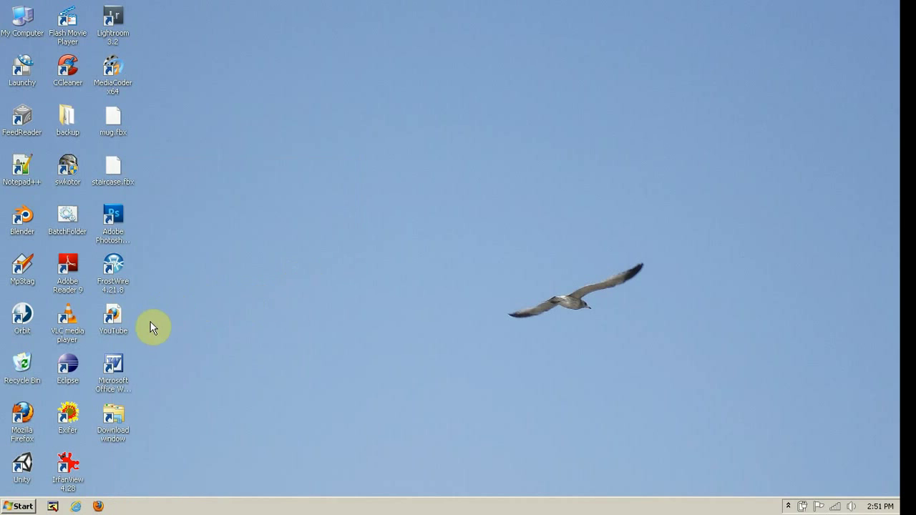
# Open the YouTube shortcut to test its edited web address, and close the browser
pyautogui.doubleClick(124, 322)
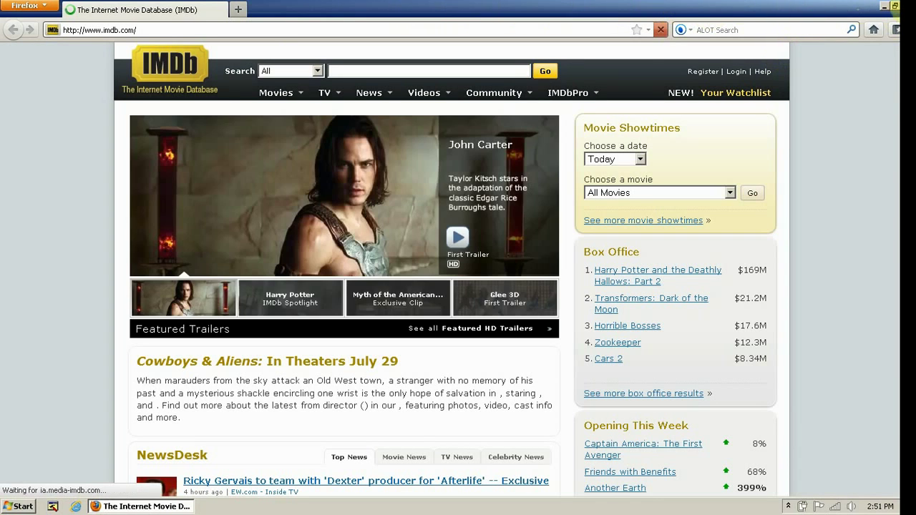
pyautogui.click(896, 6)
# Rename the YouTube desktop shortcut as IMDb
pyautogui.click(112, 318)
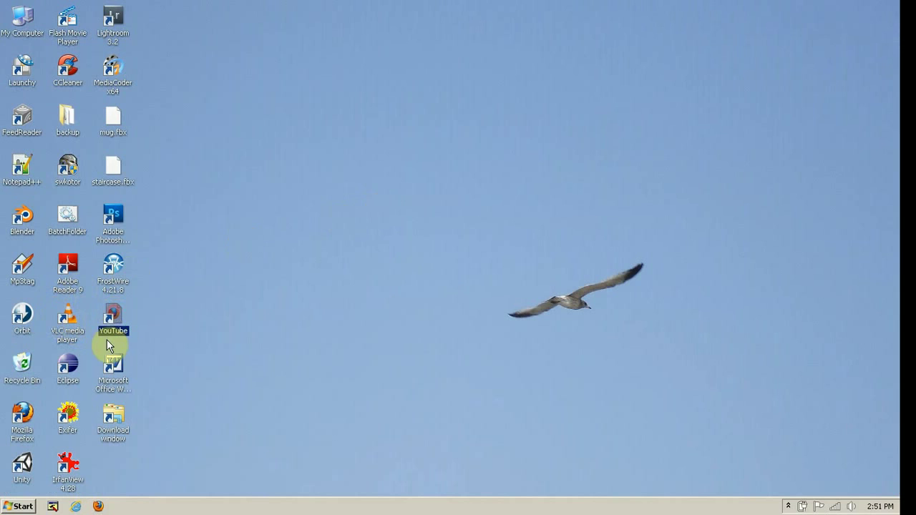
pyautogui.click(108, 337)
pyautogui.press('BackSpace')
pyautogui.write('ImDB')
pyautogui.press('BackSpace')
pyautogui.press('BackSpace')
pyautogui.press('BackSpace')
pyautogui.press('BackSpace')
pyautogui.write('IMDB')
pyautogui.press('BackSpace')
pyautogui.write('b')
pyautogui.press('Return')
pyautogui.moveTo(150, 314); pyautogui.dragTo(93, 467)
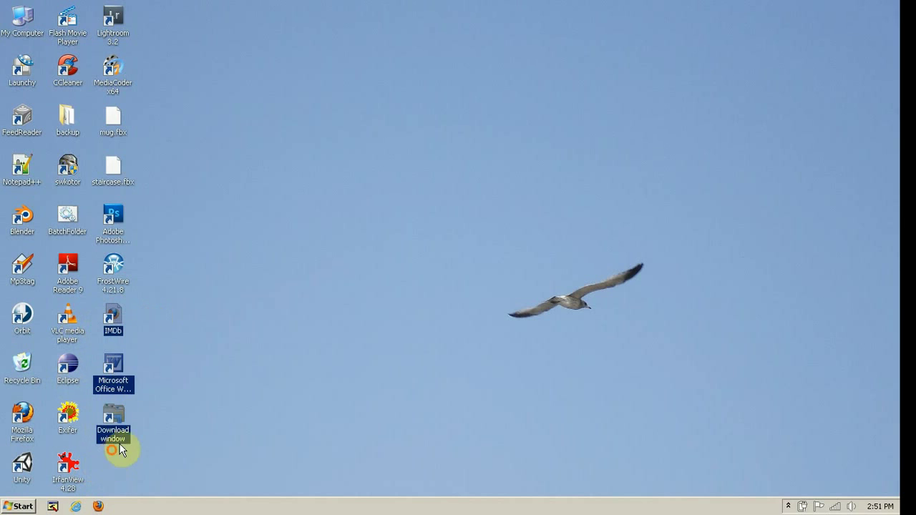
pyautogui.click(207, 354)
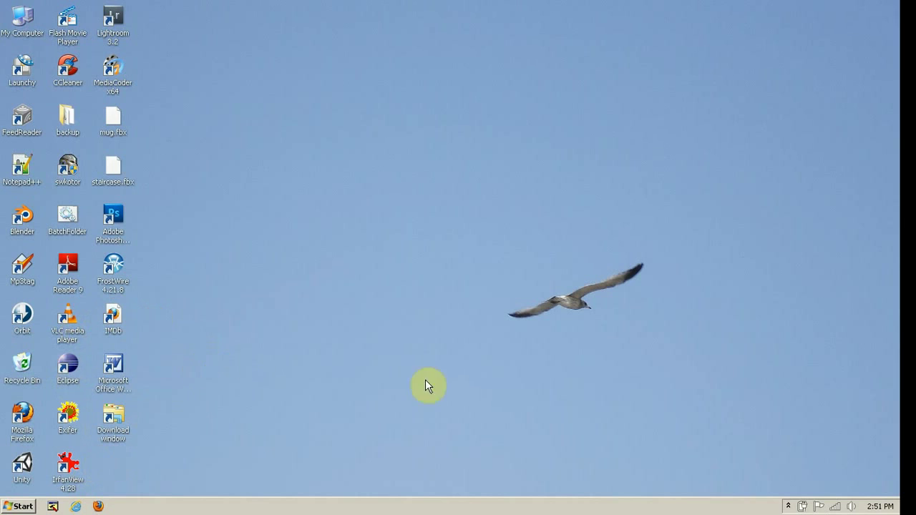